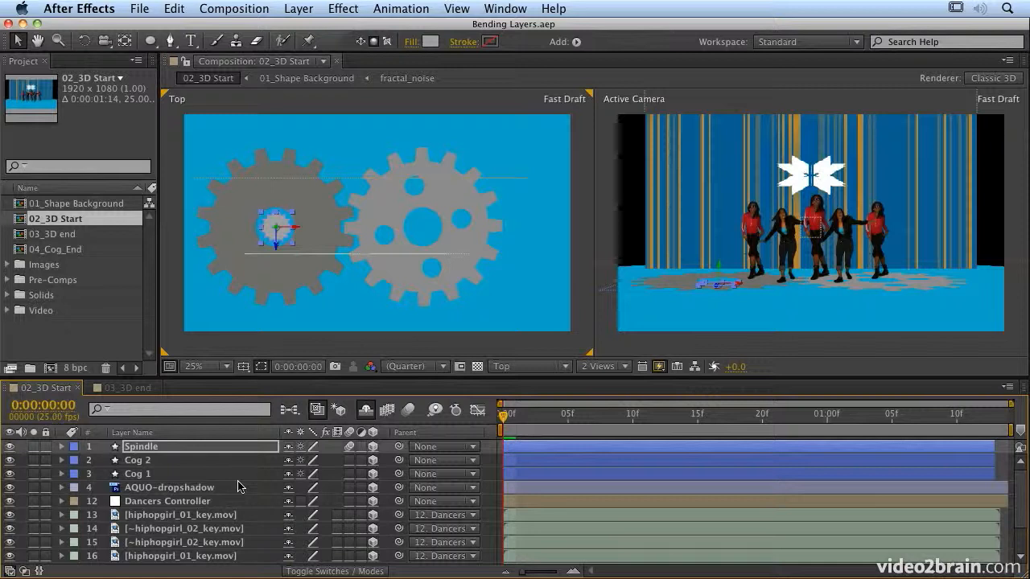
Open the nested 01_Shape Background composition from its layer and scrub its animation to 0:00:04:15.
{"action": "scroll", "coordinate": [238, 486], "scroll_direction": "down", "scroll_amount": 3}
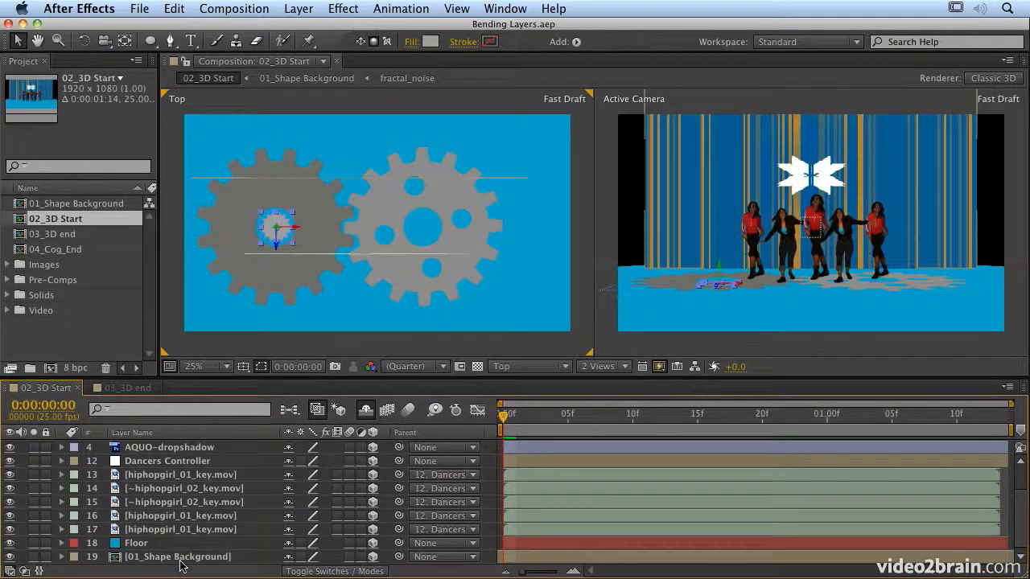
{"action": "left_click", "coordinate": [177, 557]}
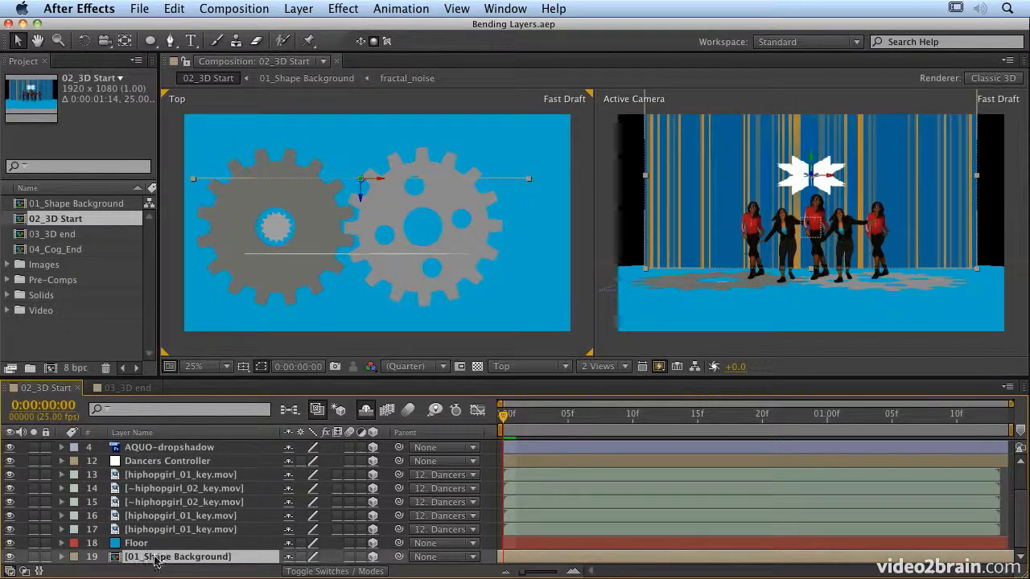
{"action": "double_click", "coordinate": [156, 557]}
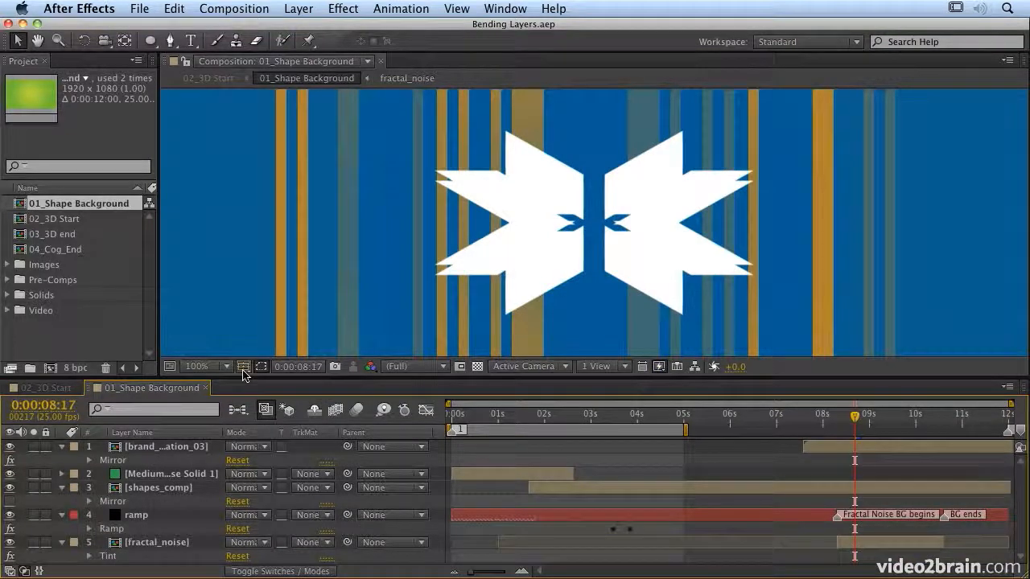
{"action": "left_click_drag", "start_coordinate": [503, 417], "coordinate": [664, 444]}
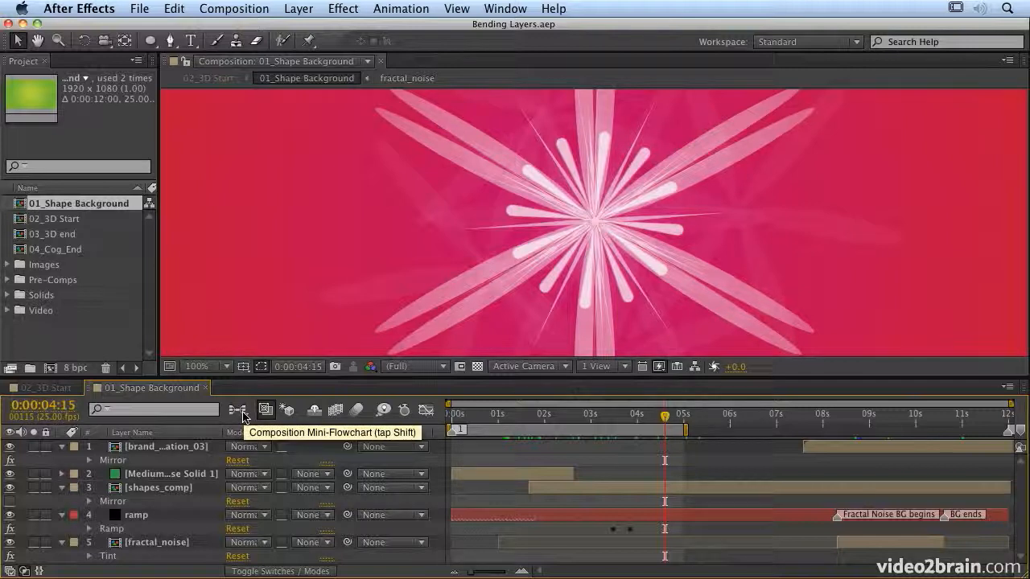
Return to the 02_3D Start composition through the Composition Mini-Flowchart and move the current time to 0:00:00:06.
{"action": "left_click", "coordinate": [240, 410]}
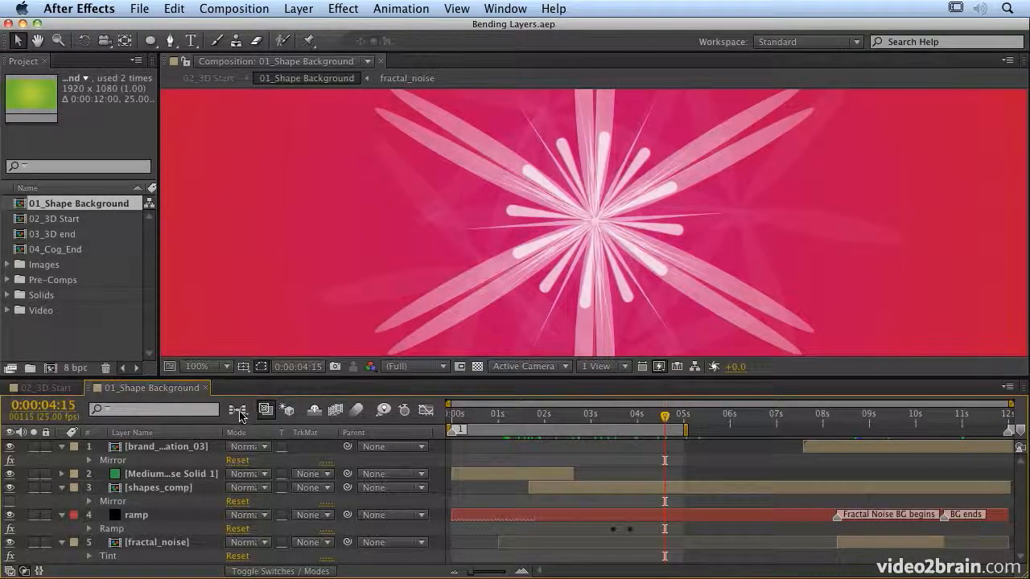
{"action": "left_click", "coordinate": [240, 412]}
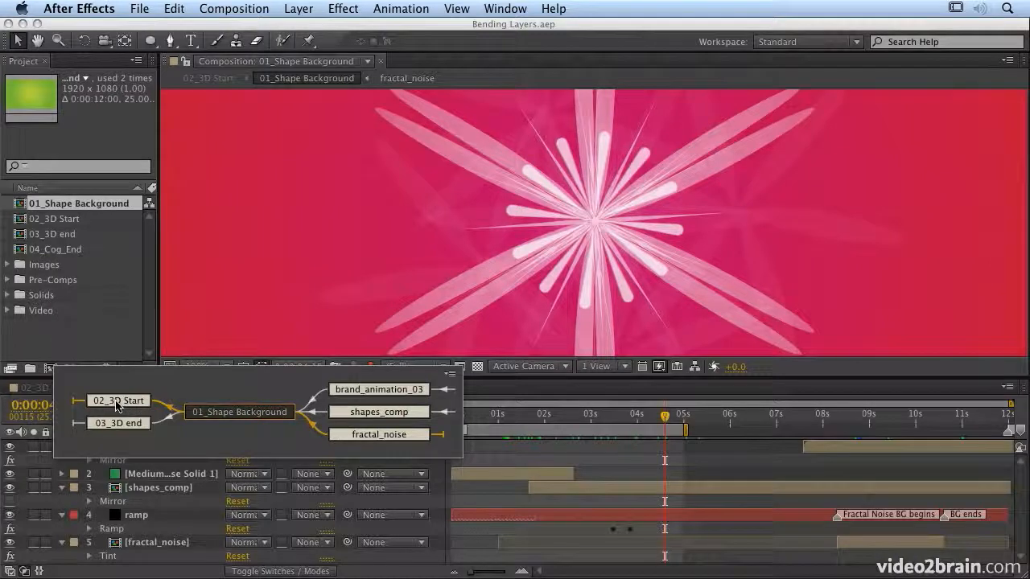
{"action": "left_click", "coordinate": [117, 400]}
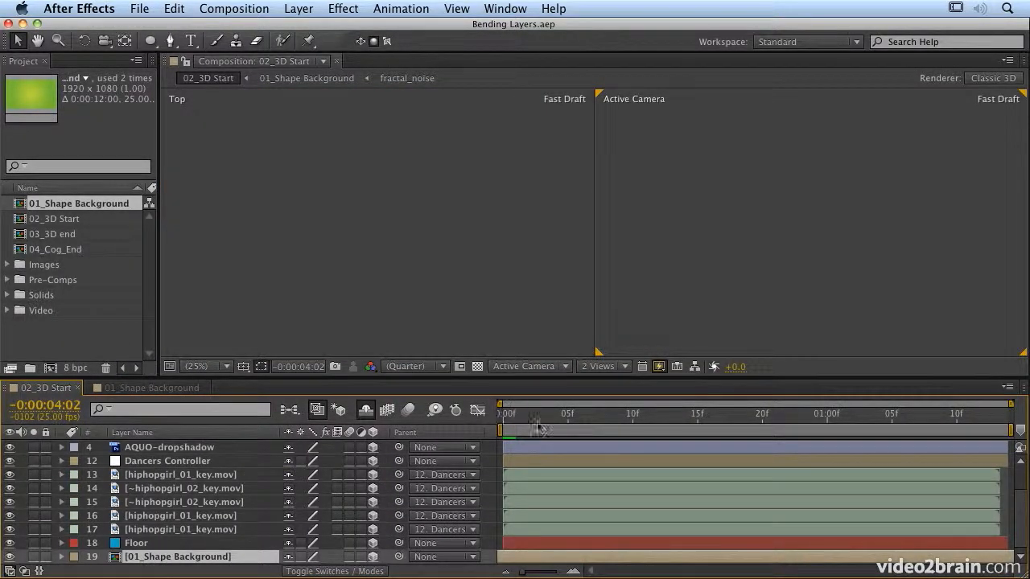
{"action": "mouse_move", "coordinate": [582, 413]}
{"action": "left_mouse_down"}
{"action": "mouse_move", "coordinate": [568, 416]}
{"action": "mouse_move", "coordinate": [594, 415]}
{"action": "mouse_move", "coordinate": [581, 415]}
{"action": "left_mouse_up"}
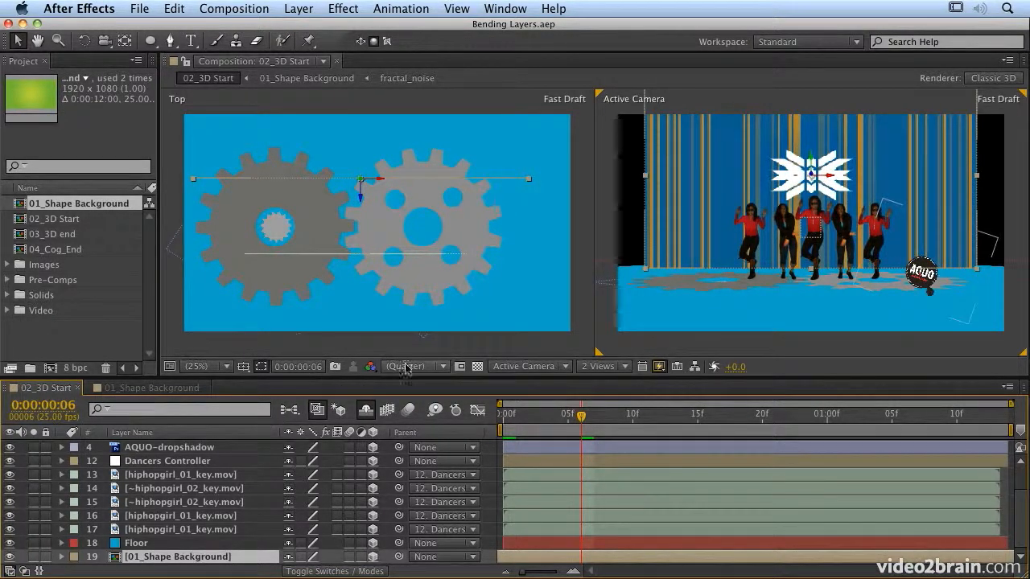
Switch the Top view of the two-view layout to Custom View 1.
{"action": "left_click", "coordinate": [443, 341]}
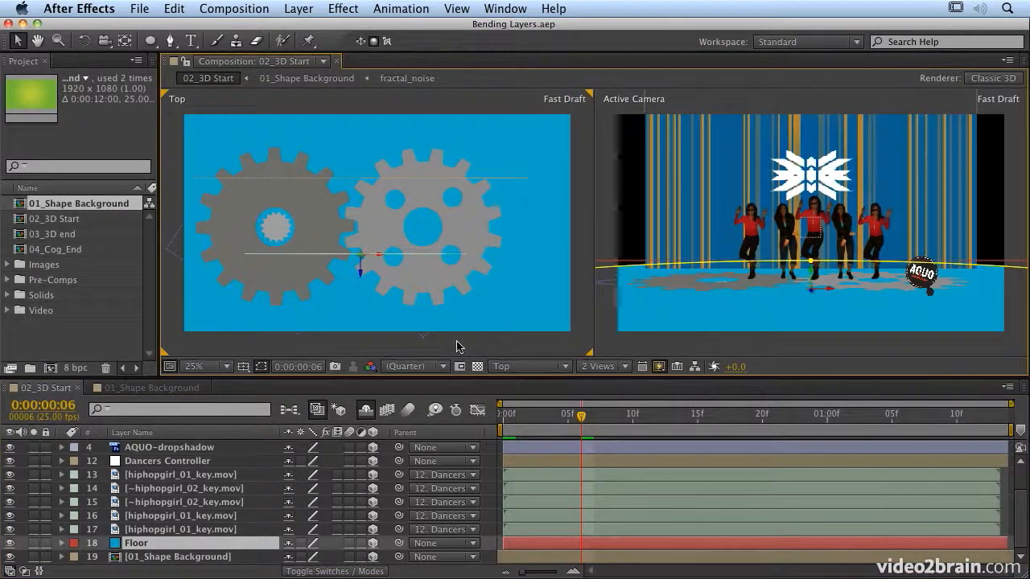
{"action": "left_click", "coordinate": [520, 366]}
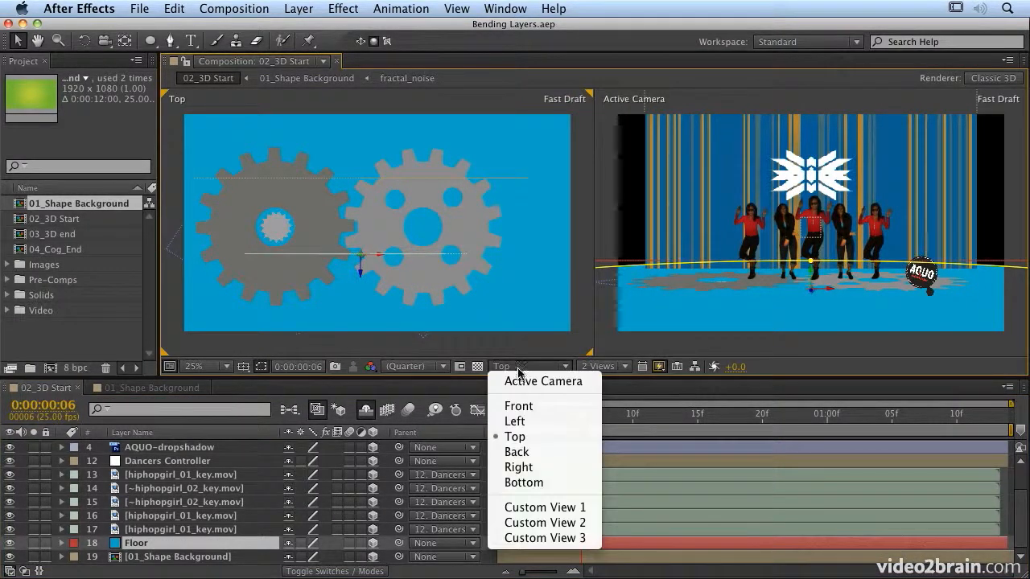
{"action": "left_click", "coordinate": [544, 507]}
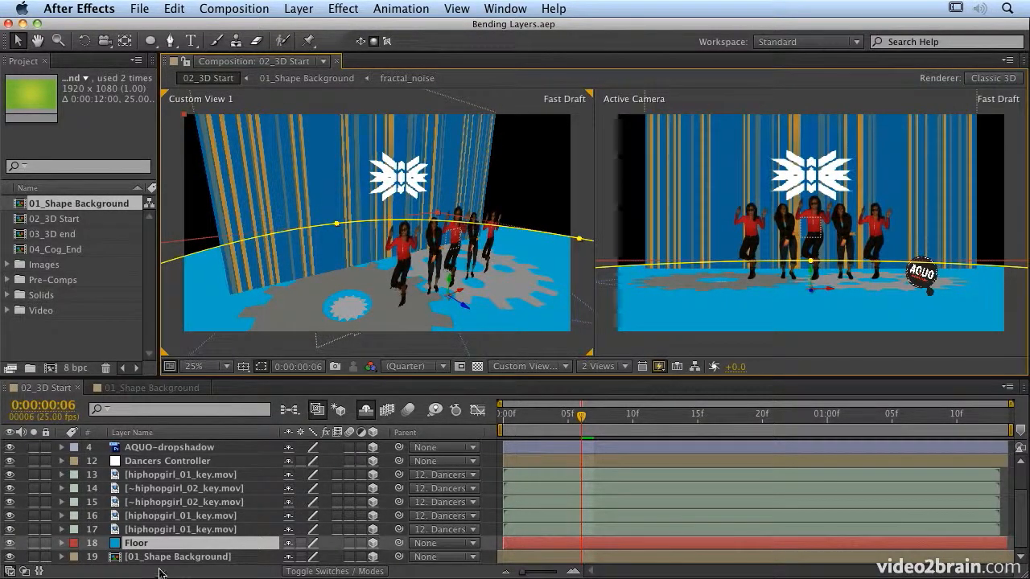
Examine the property groups and Material Options of the 01_Shape Background layer under the current renderer.
{"action": "left_click", "coordinate": [165, 557]}
{"action": "left_click", "coordinate": [61, 557]}
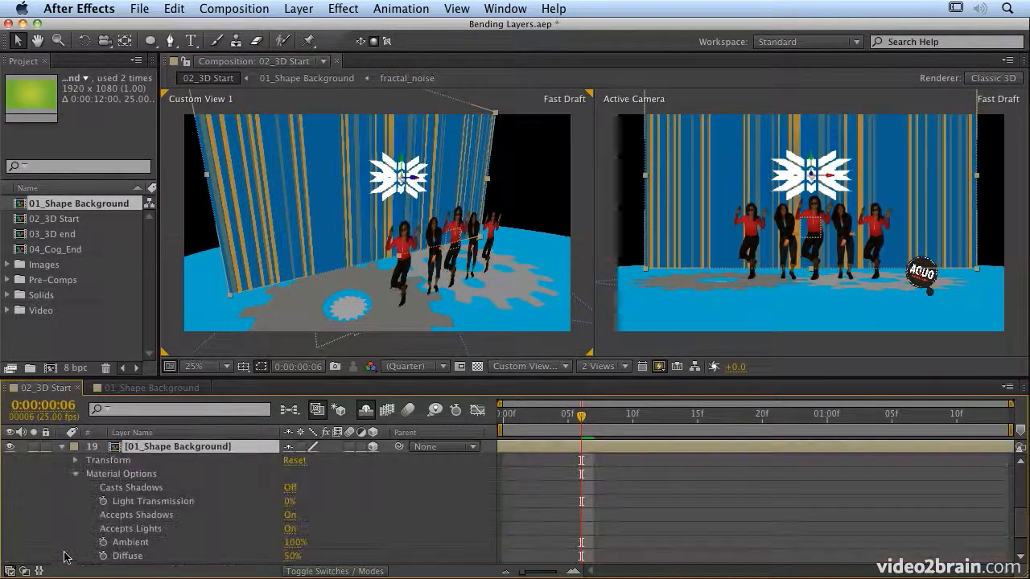
{"action": "left_click", "coordinate": [75, 460]}
{"action": "left_click", "coordinate": [74, 449]}
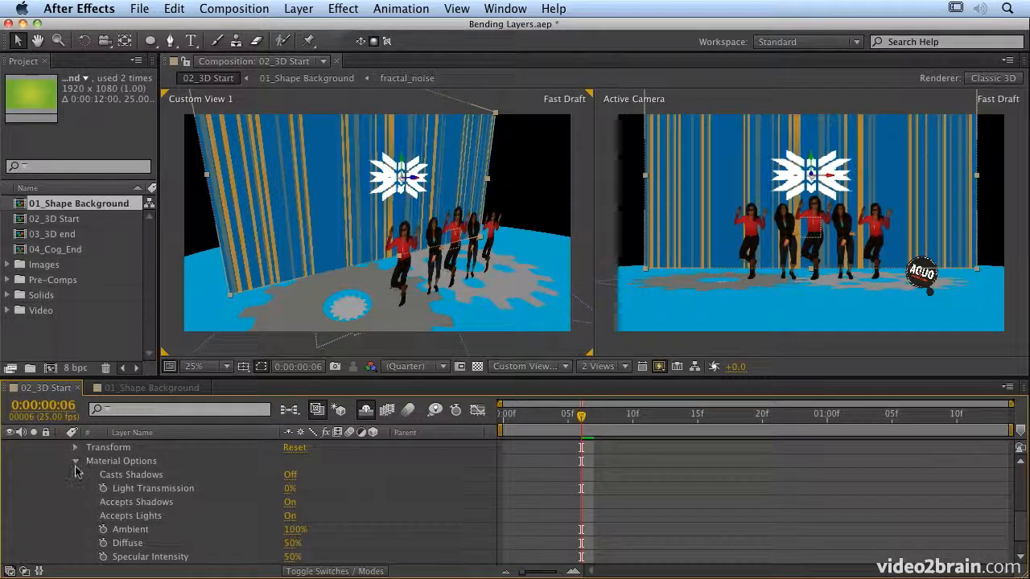
{"action": "scroll", "coordinate": [121, 528], "scroll_direction": "down", "scroll_amount": 2}
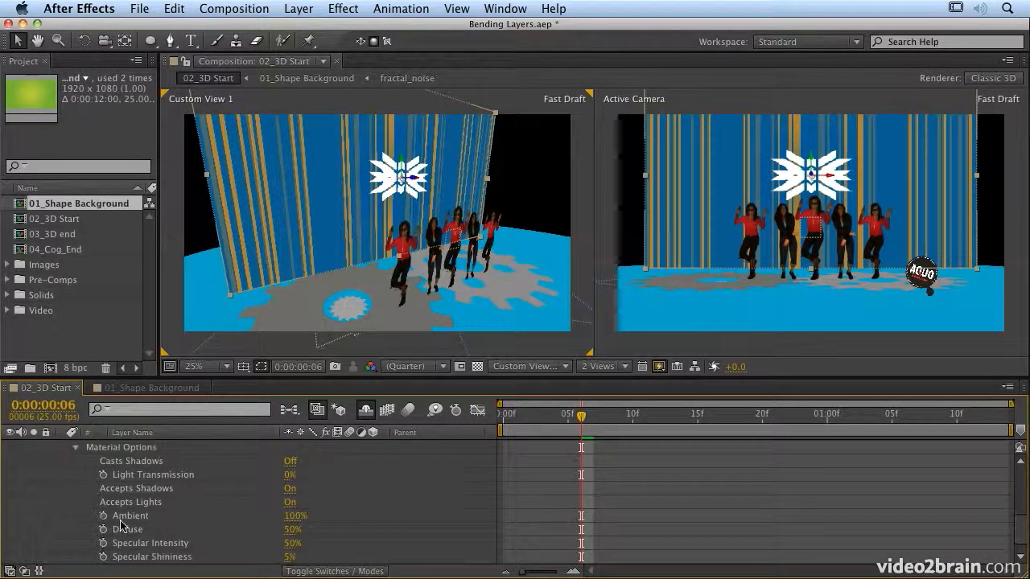
{"action": "scroll", "coordinate": [120, 529], "scroll_direction": "up", "scroll_amount": 4}
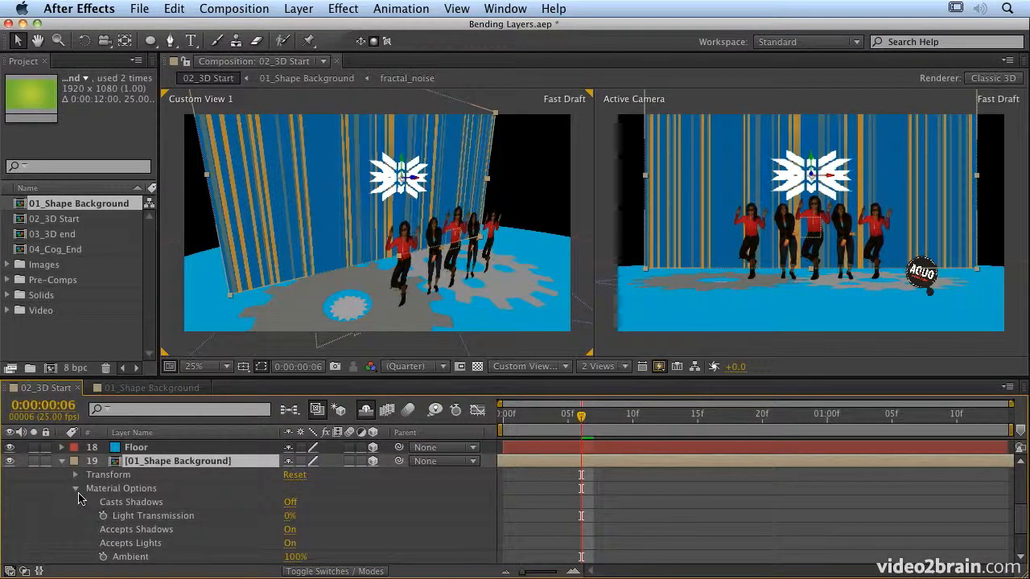
{"action": "left_click", "coordinate": [74, 489]}
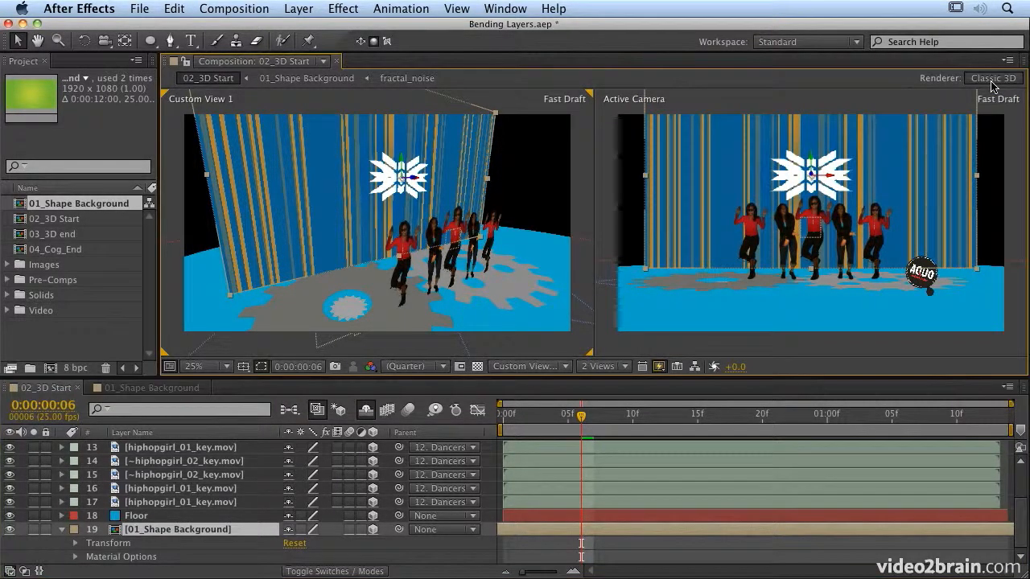
Change the 02_3D Start composition's renderer to Ray-traced 3D.
{"action": "left_click", "coordinate": [993, 80]}
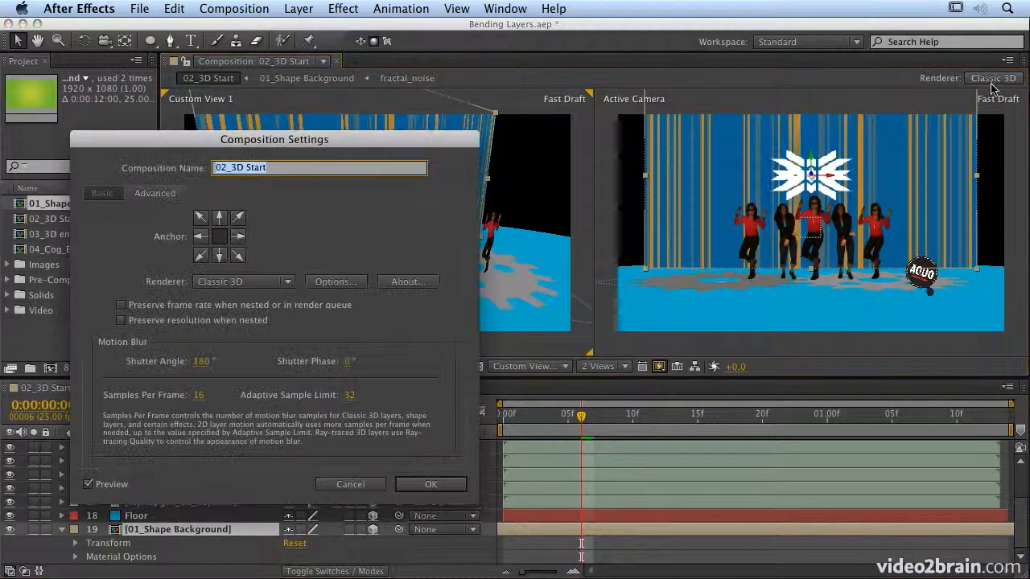
{"action": "left_click", "coordinate": [286, 283]}
{"action": "left_click", "coordinate": [274, 311]}
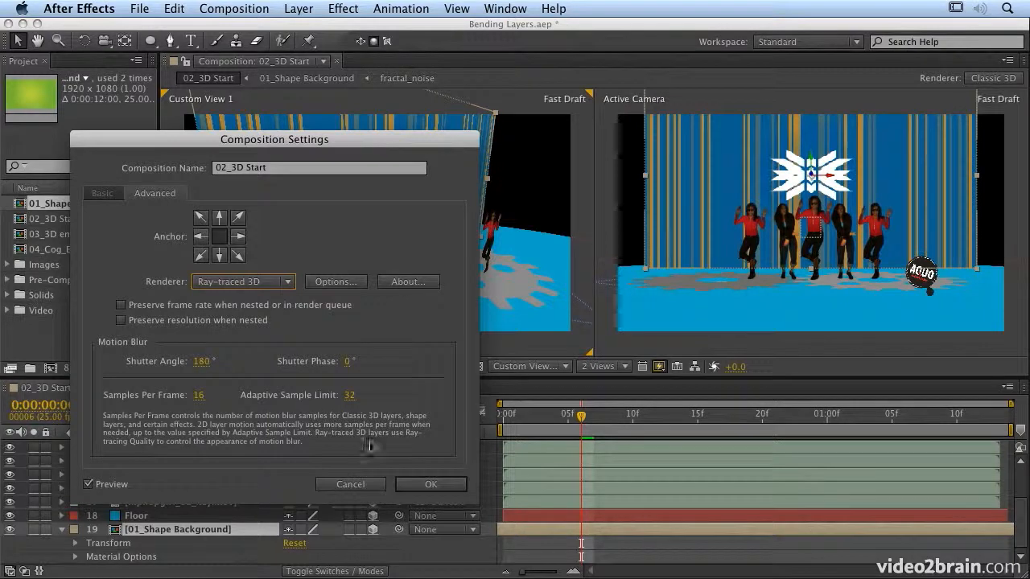
{"action": "left_click", "coordinate": [429, 485]}
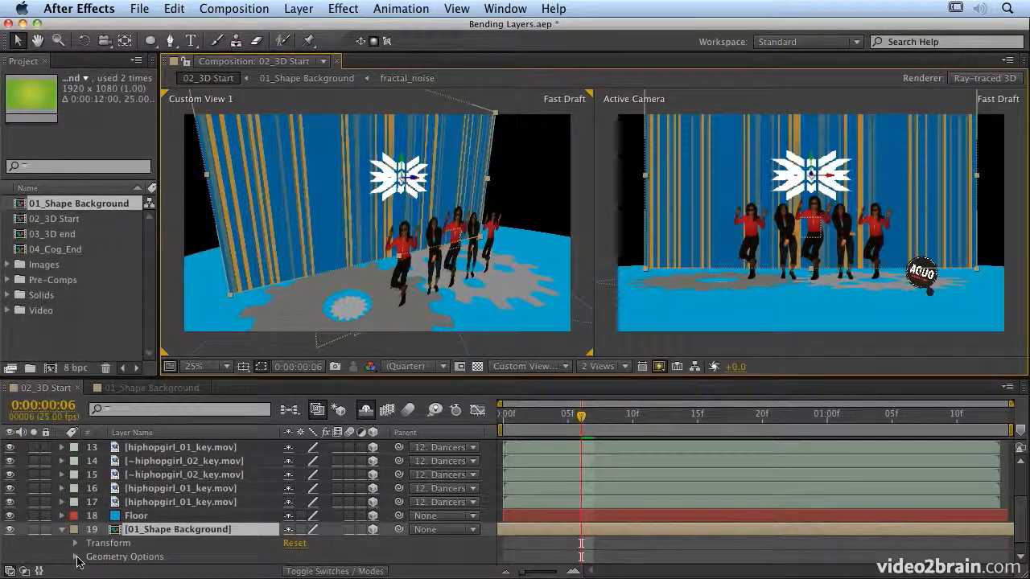
Bend the 01_Shape Background layer by setting its Geometry Options curvature to 80%.
{"action": "left_click", "coordinate": [76, 557]}
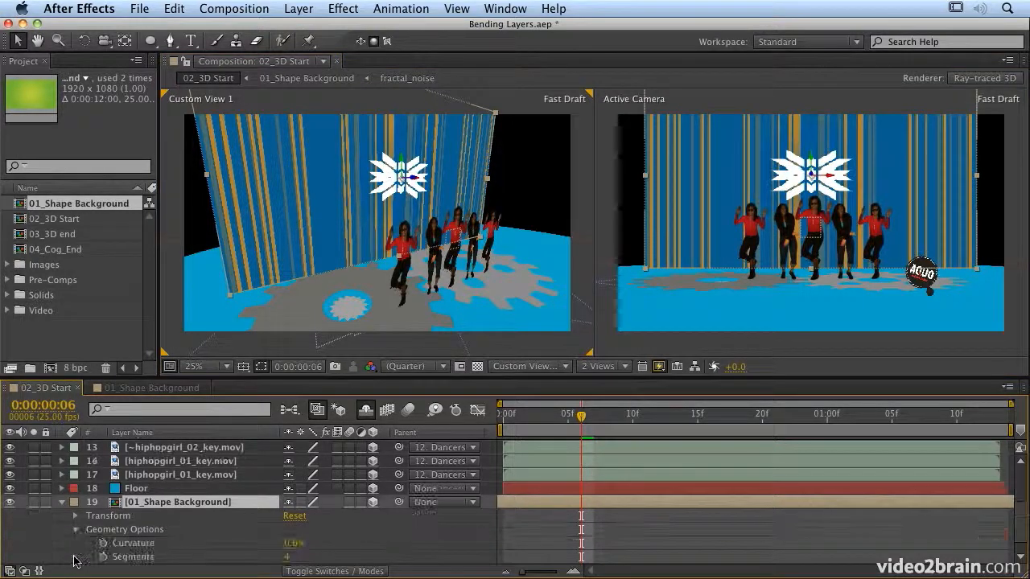
{"action": "left_click_drag", "start_coordinate": [293, 544], "coordinate": [372, 553]}
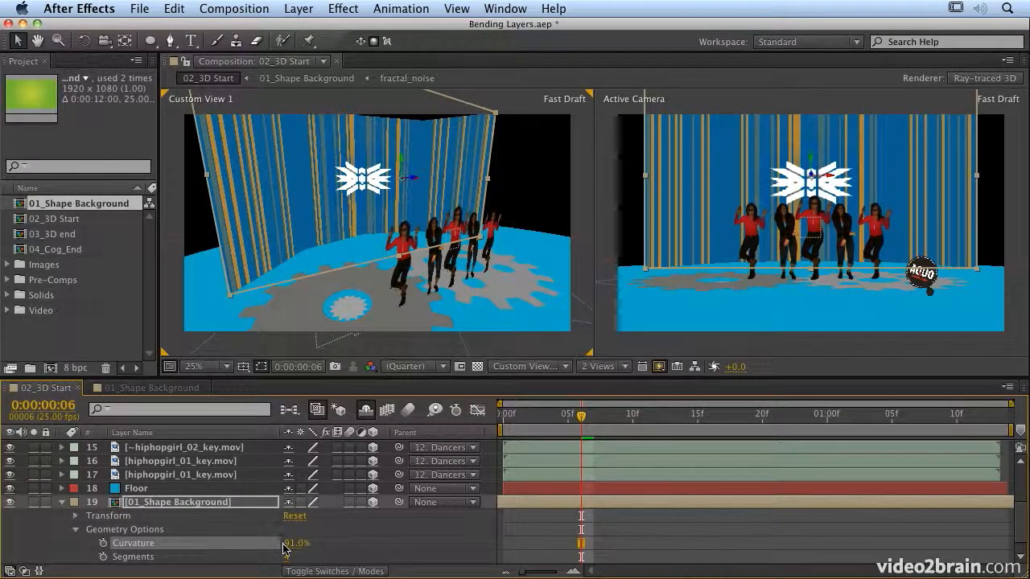
{"action": "left_click", "coordinate": [287, 544]}
{"action": "type", "text": "80"}
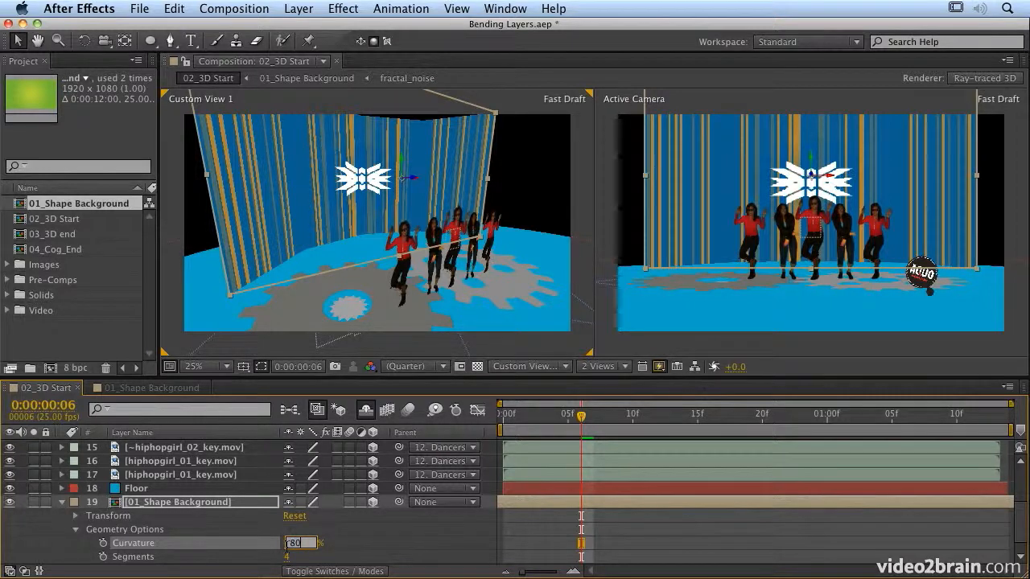
{"action": "key", "text": "Return"}
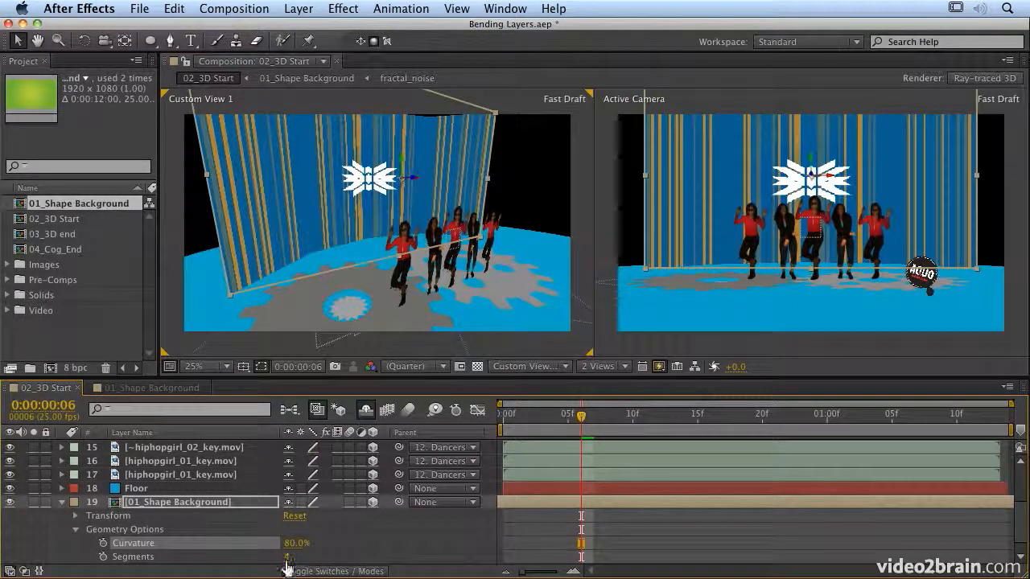
Smooth the background layer's bend by setting its segments to 10, and collapse the layer's properties.
{"action": "left_click", "coordinate": [287, 557]}
{"action": "type", "text": "10"}
{"action": "key", "text": "Return"}
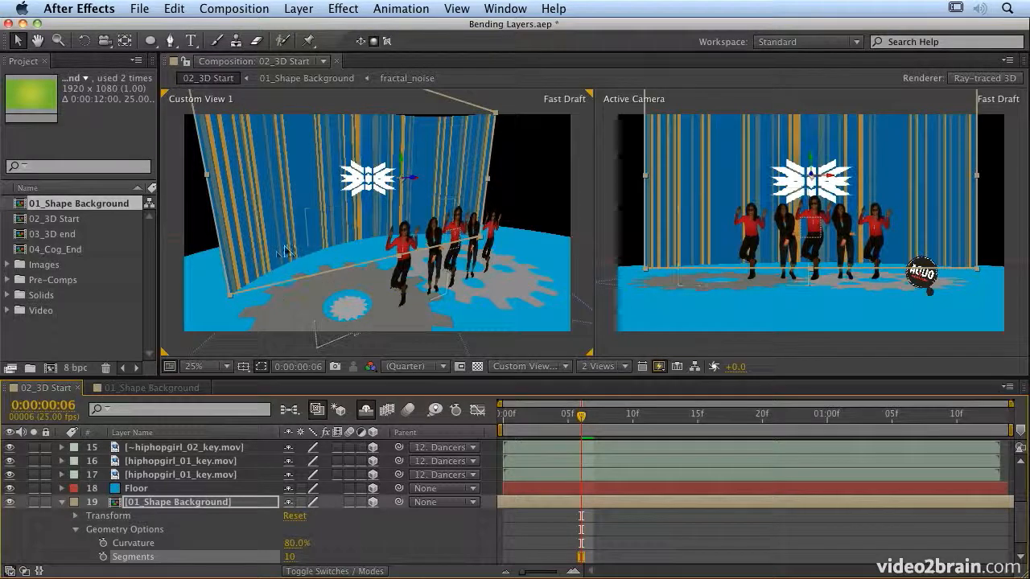
{"action": "left_click", "coordinate": [63, 503]}
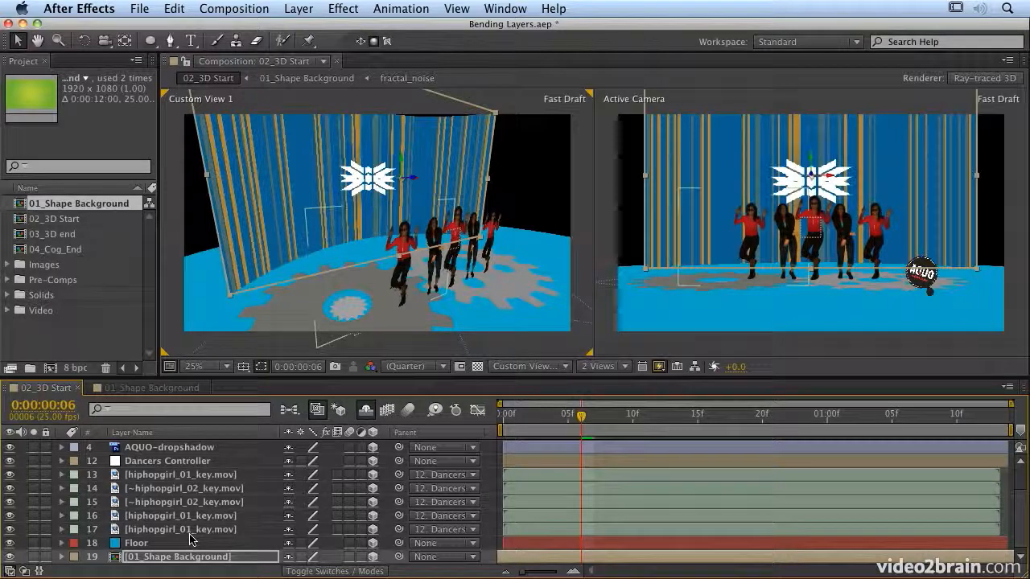
Examine which Geometry Options the Spindle shape layer offers, and collapse the layer's properties.
{"action": "scroll", "coordinate": [191, 539], "scroll_direction": "up", "scroll_amount": 3}
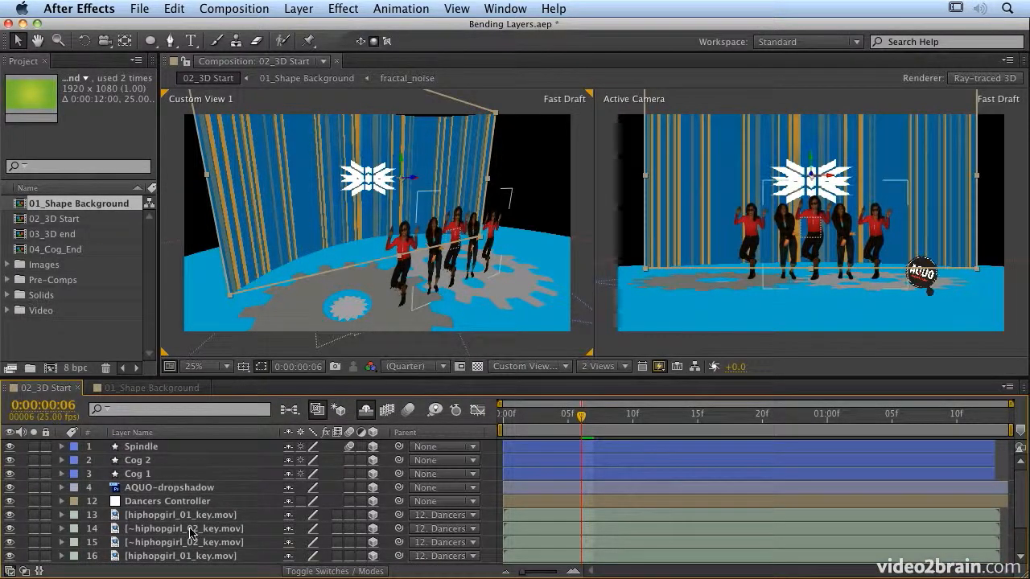
{"action": "left_click", "coordinate": [146, 447]}
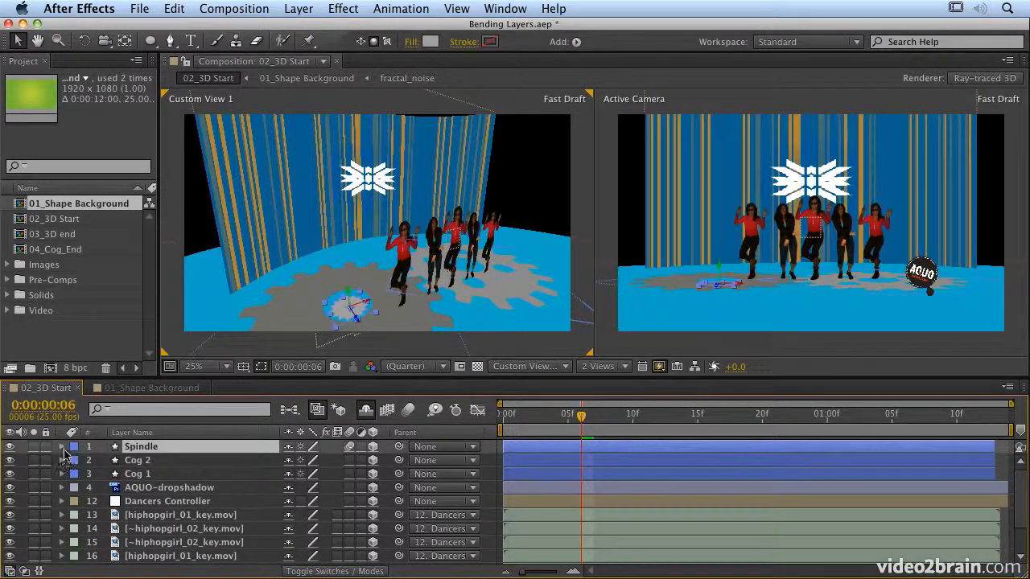
{"action": "left_click", "coordinate": [62, 448]}
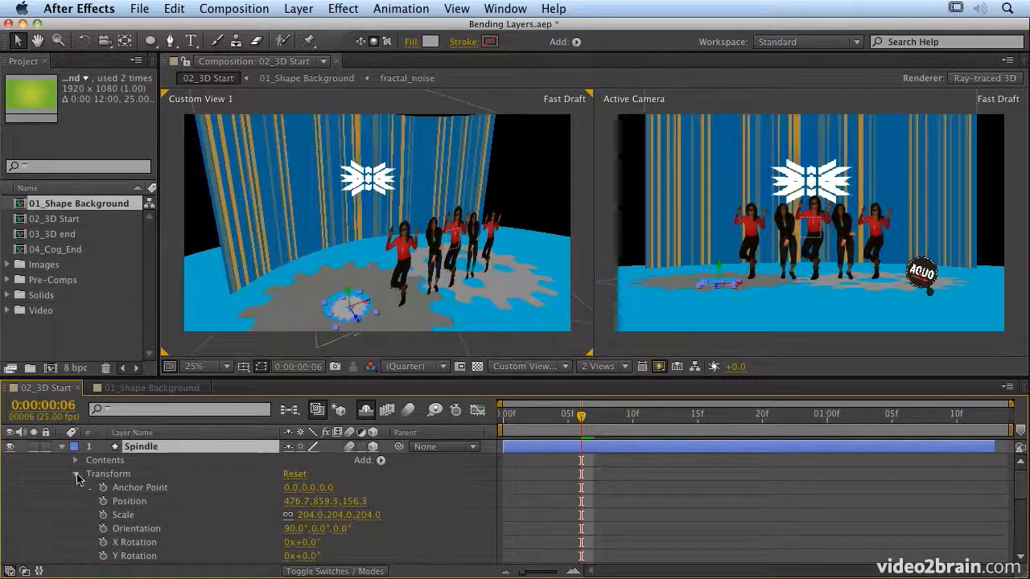
{"action": "left_click", "coordinate": [75, 475]}
{"action": "left_click", "coordinate": [75, 488]}
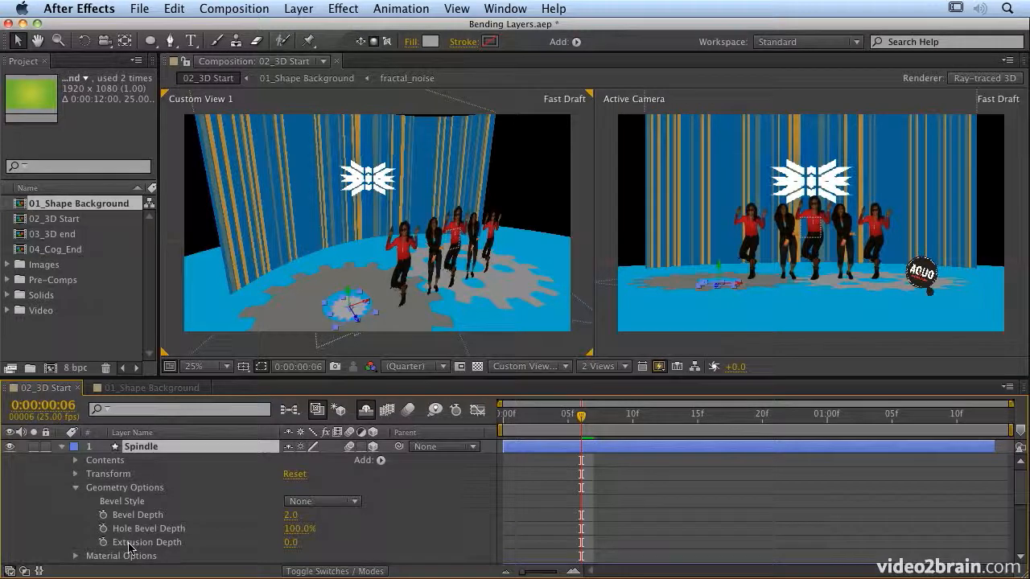
{"action": "left_click", "coordinate": [61, 448]}
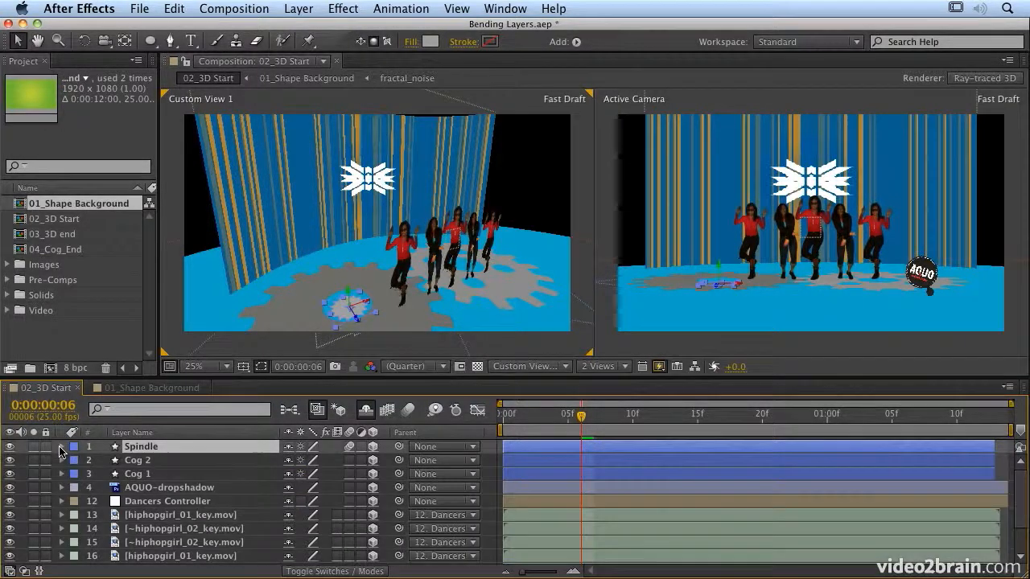
Examine which Geometry Options the first hiphopgirl_01_key.mov layer offers, and collapse the layer's properties.
{"action": "left_click", "coordinate": [157, 515]}
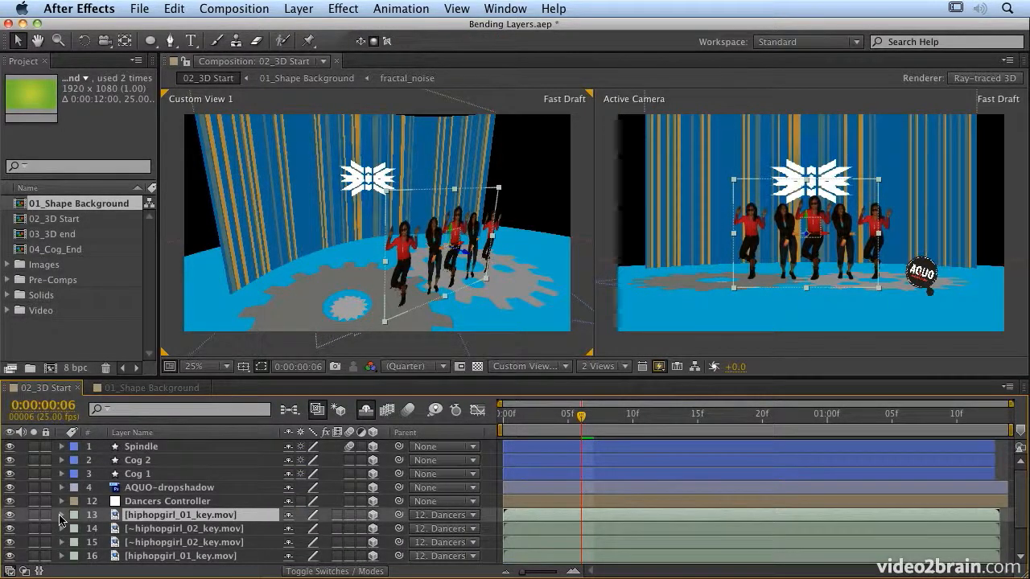
{"action": "left_click", "coordinate": [61, 515]}
{"action": "scroll", "coordinate": [65, 519], "scroll_direction": "down", "scroll_amount": 2}
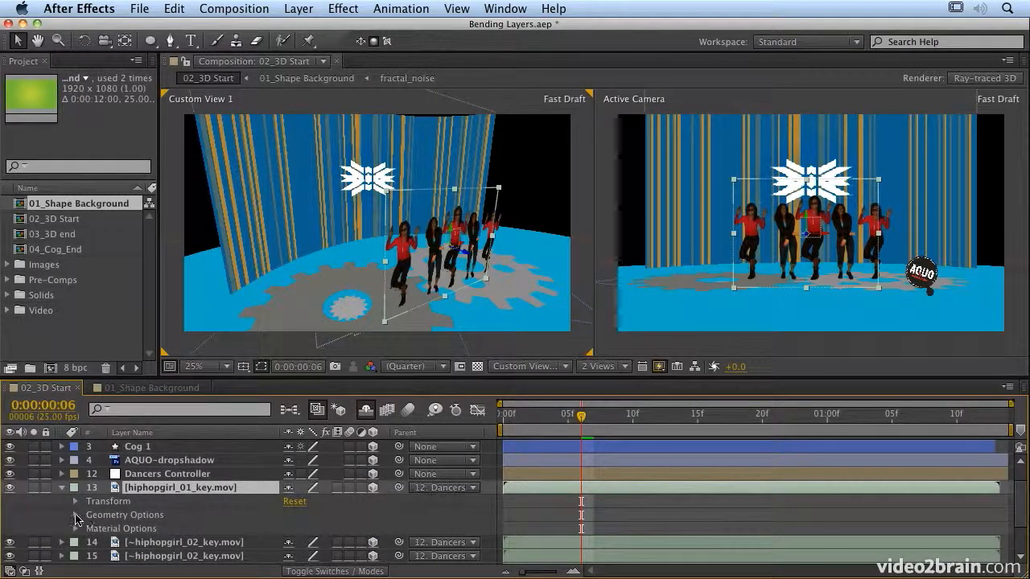
{"action": "left_click", "coordinate": [76, 514]}
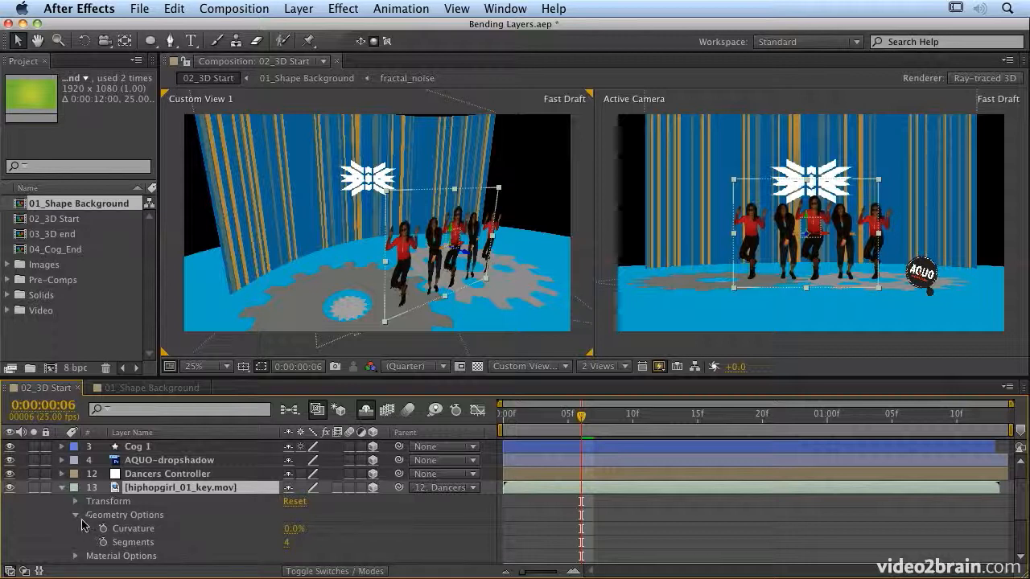
{"action": "left_click", "coordinate": [75, 517]}
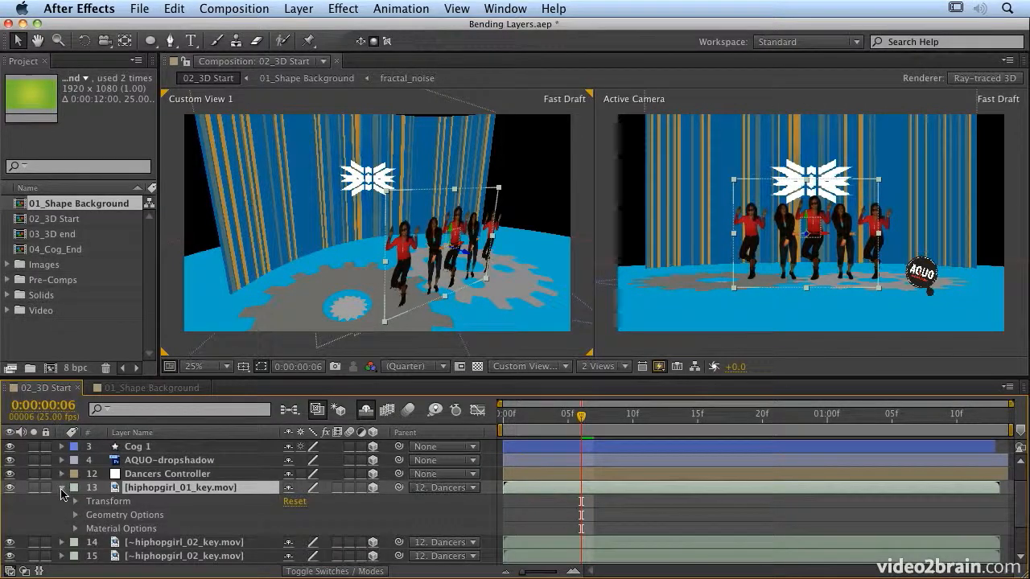
{"action": "left_click", "coordinate": [62, 494]}
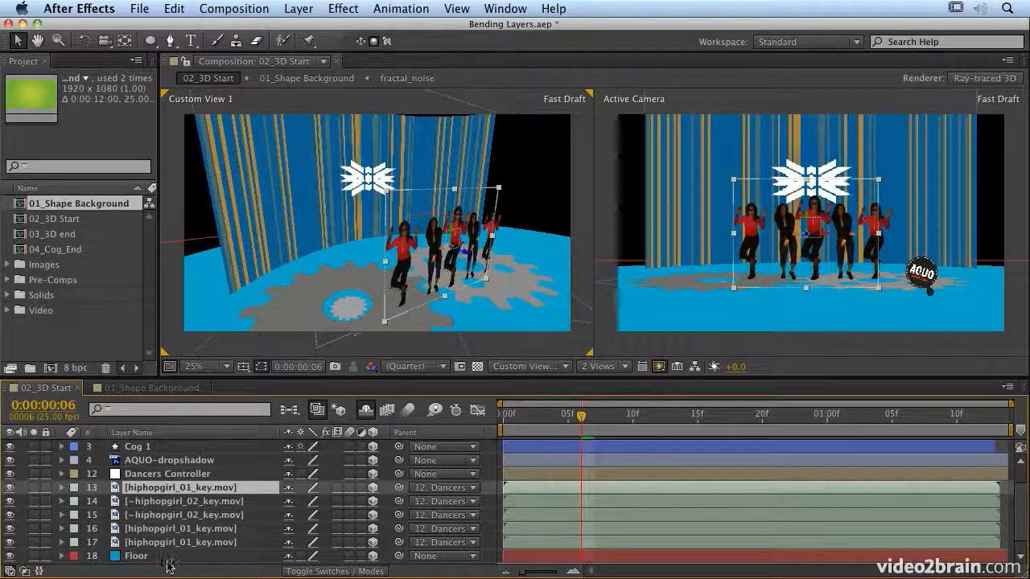
Examine which Geometry Options the Floor solid layer offers, and collapse the layer's properties.
{"action": "left_click", "coordinate": [137, 557]}
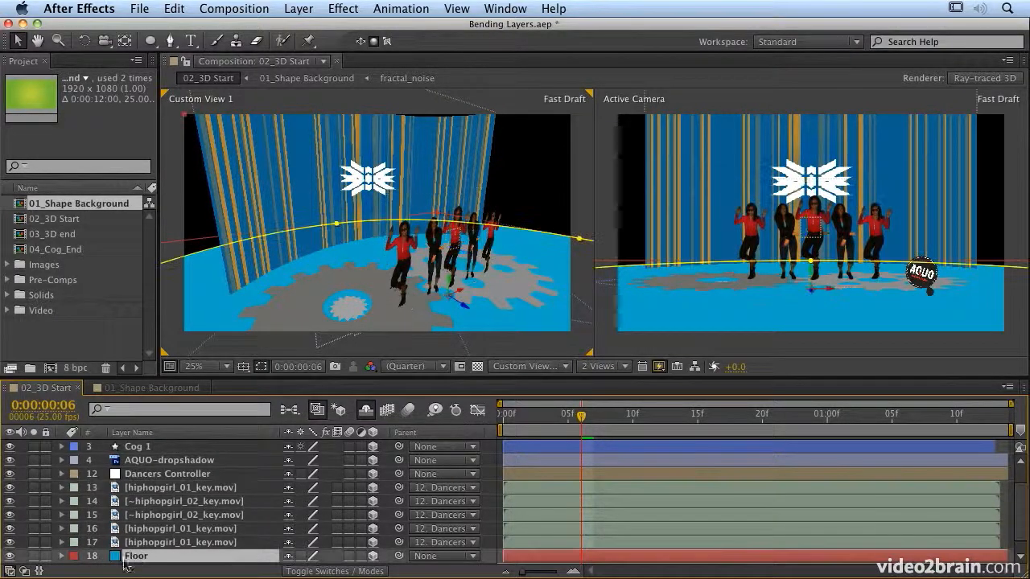
{"action": "left_click", "coordinate": [61, 556]}
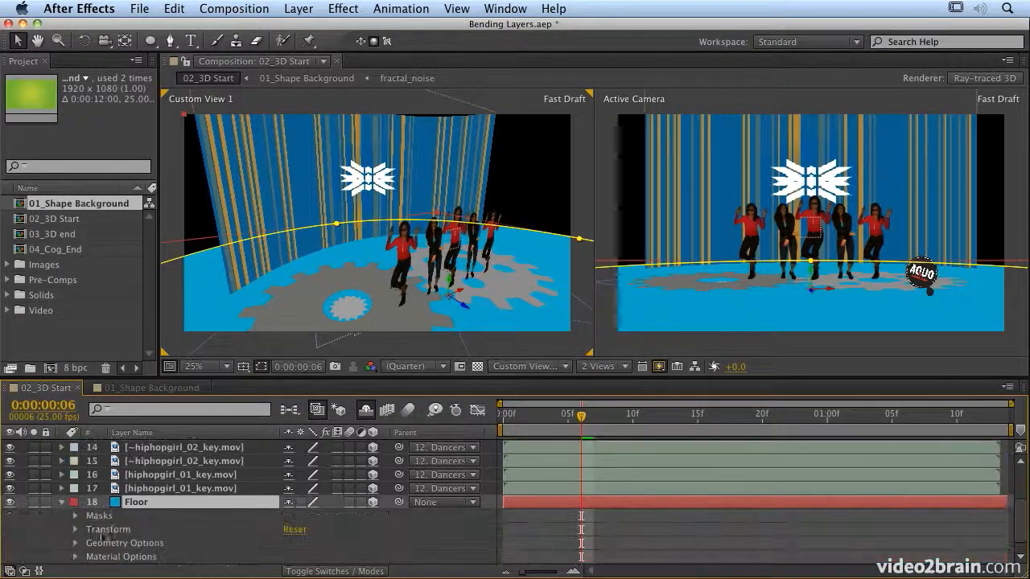
{"action": "left_click", "coordinate": [74, 544]}
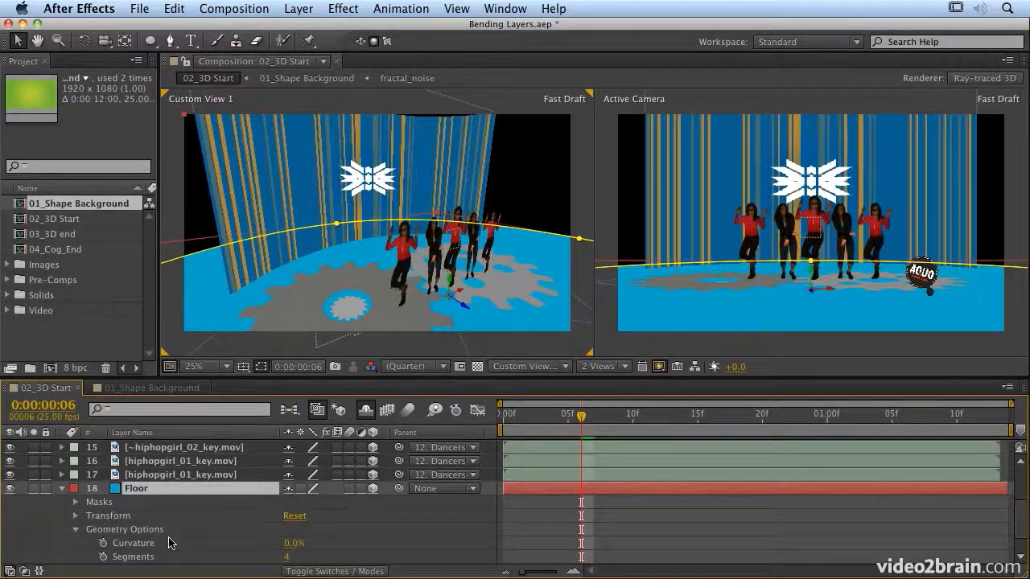
{"action": "scroll", "coordinate": [171, 544], "scroll_direction": "down", "scroll_amount": 2}
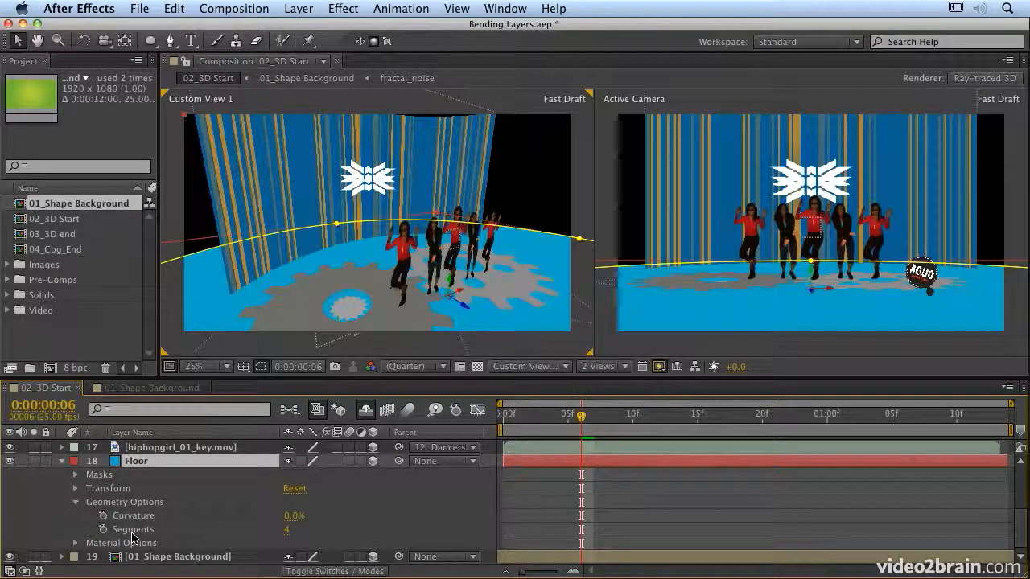
{"action": "left_click", "coordinate": [75, 504]}
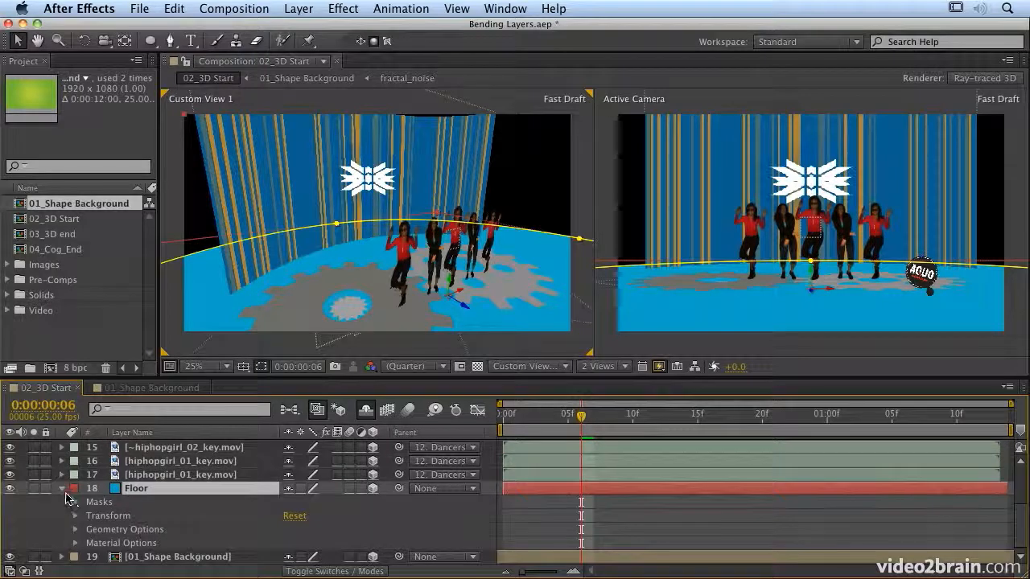
{"action": "left_click", "coordinate": [61, 488]}
{"action": "scroll", "coordinate": [254, 551], "scroll_direction": "up", "scroll_amount": 2}
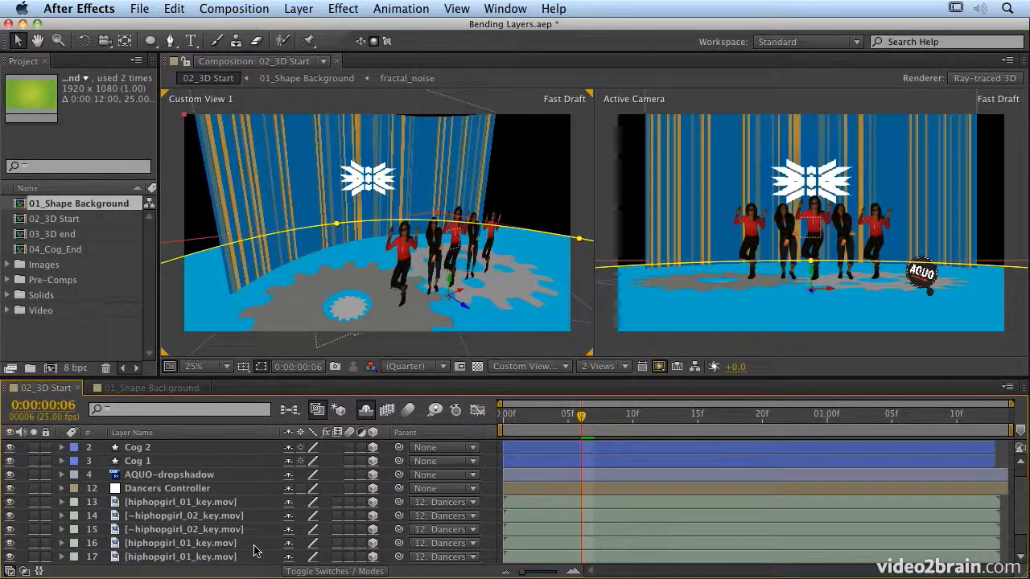
{"action": "scroll", "coordinate": [256, 550], "scroll_direction": "up", "scroll_amount": 1}
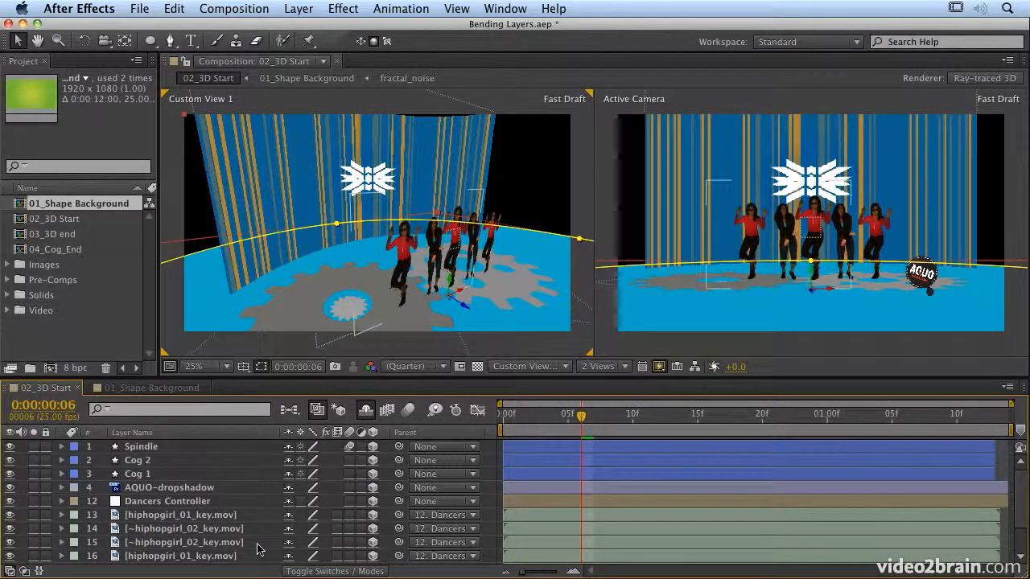